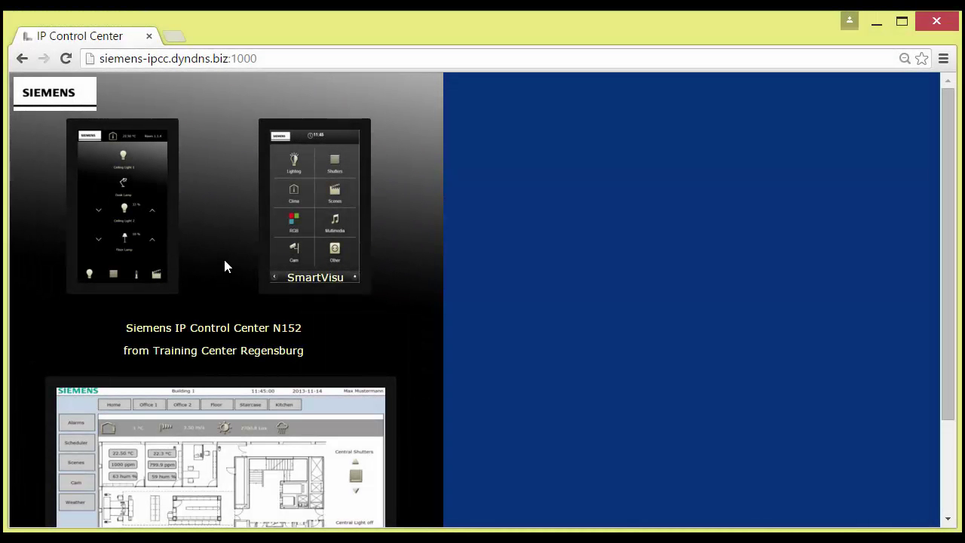
Step: Open the Room 1 visualization, follow its Siemens logo link to the Gamma-TD product page, and return to Room 1
{"action": "left_click", "coordinate": [126, 255]}
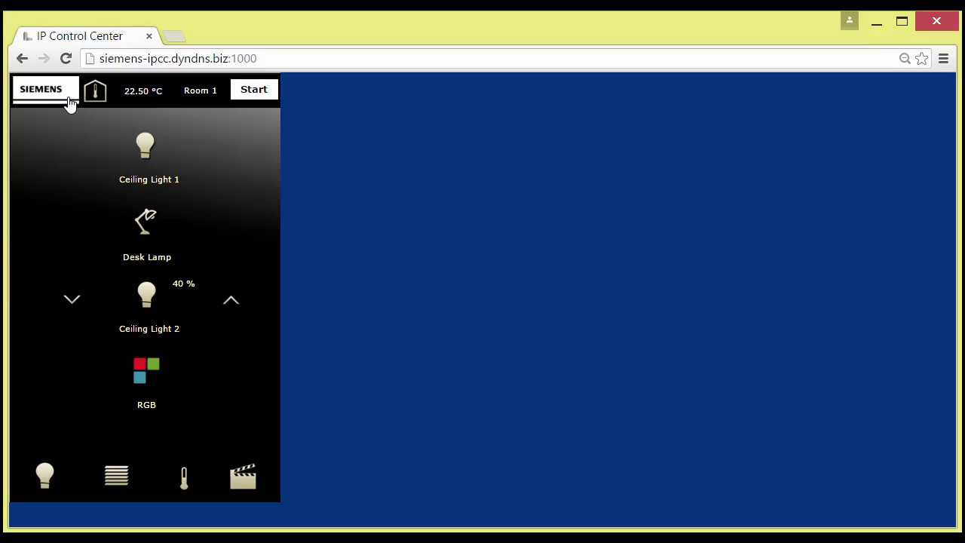
{"action": "left_click", "coordinate": [68, 103]}
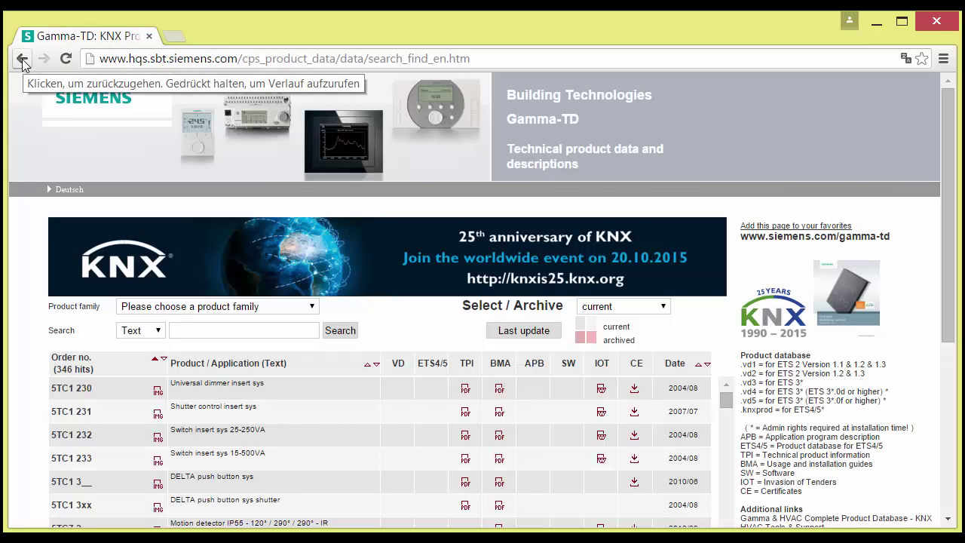
{"action": "left_click", "coordinate": [22, 59]}
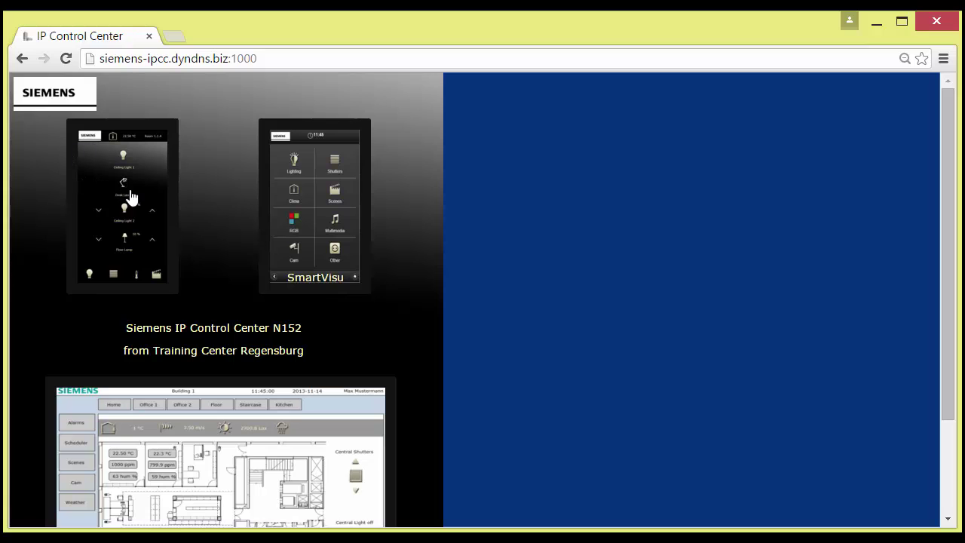
{"action": "left_click", "coordinate": [129, 198]}
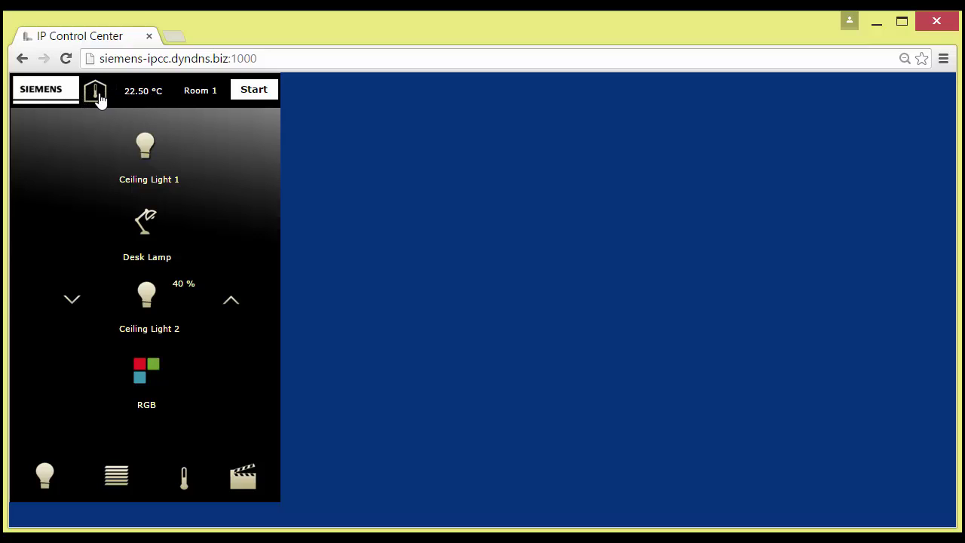
Step: Cycle the Room 1 header information through outdoor temperature, time, date, window status, air quality and humidity, back to the indoor temperature
{"action": "left_click", "coordinate": [97, 94]}
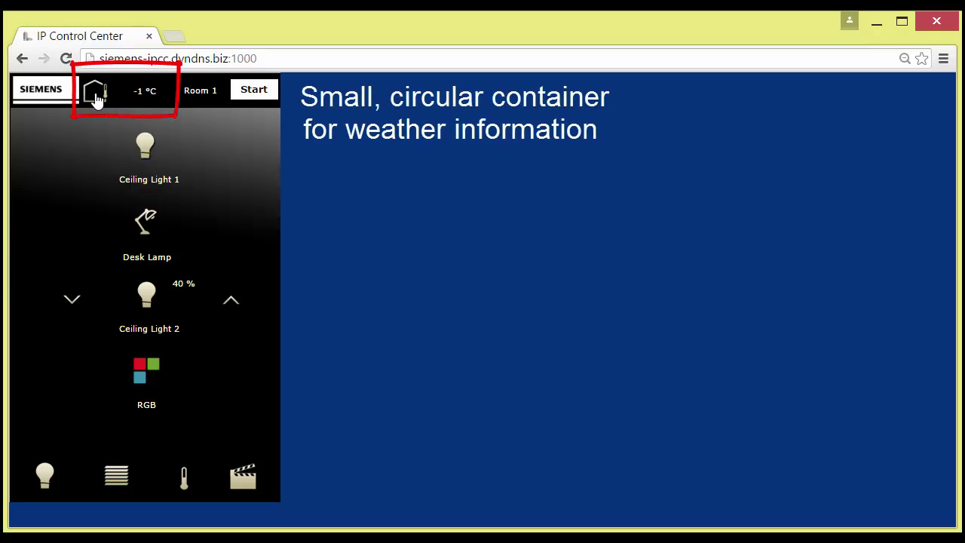
{"action": "left_click", "coordinate": [97, 98]}
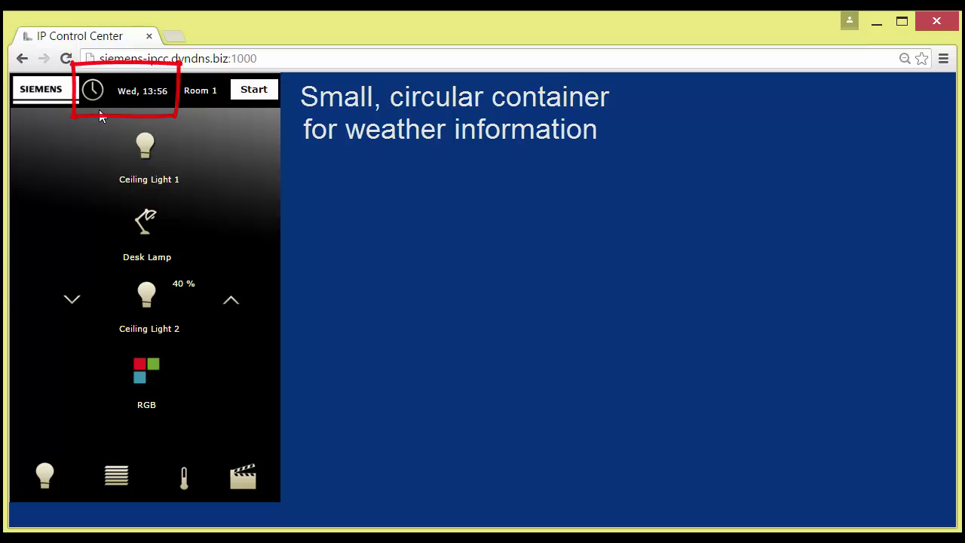
{"action": "left_click", "coordinate": [96, 98]}
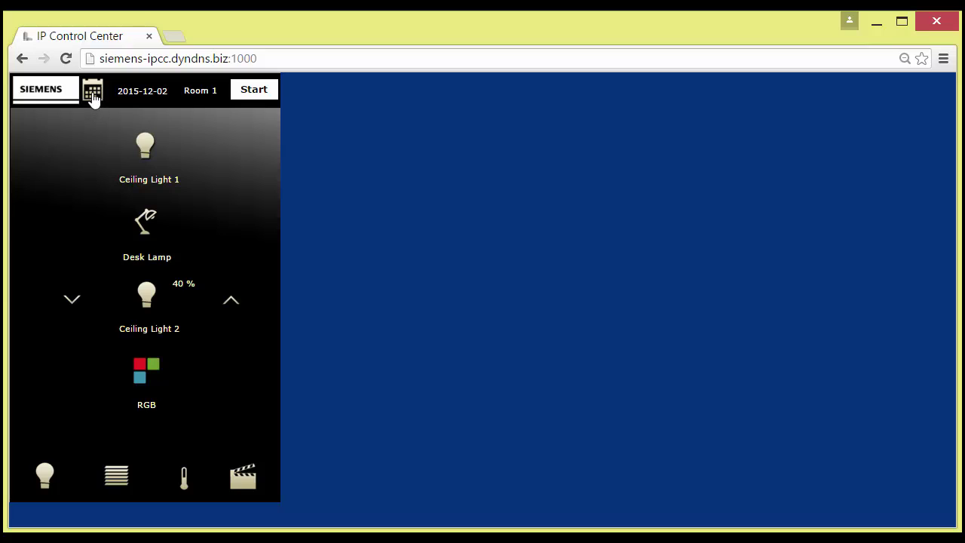
{"action": "left_click", "coordinate": [92, 98]}
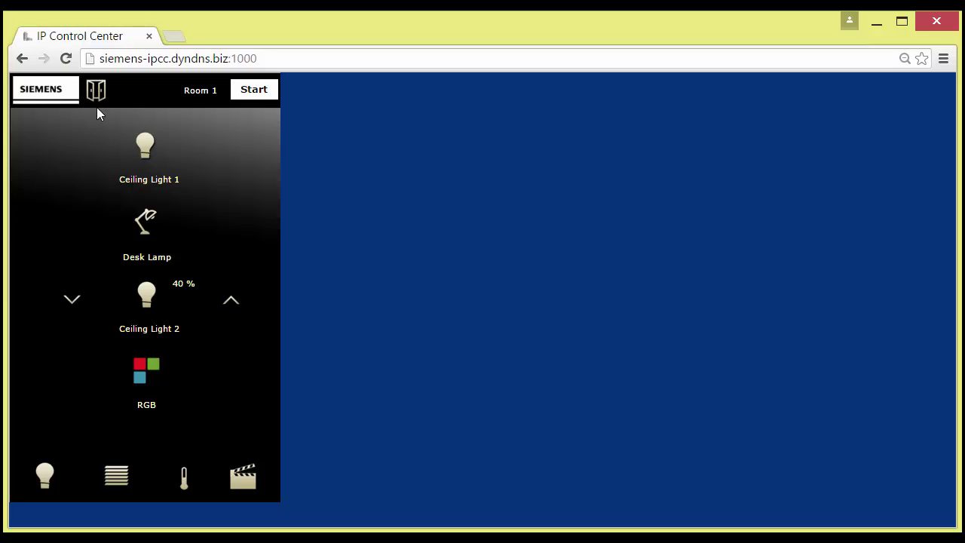
{"action": "left_click", "coordinate": [96, 97]}
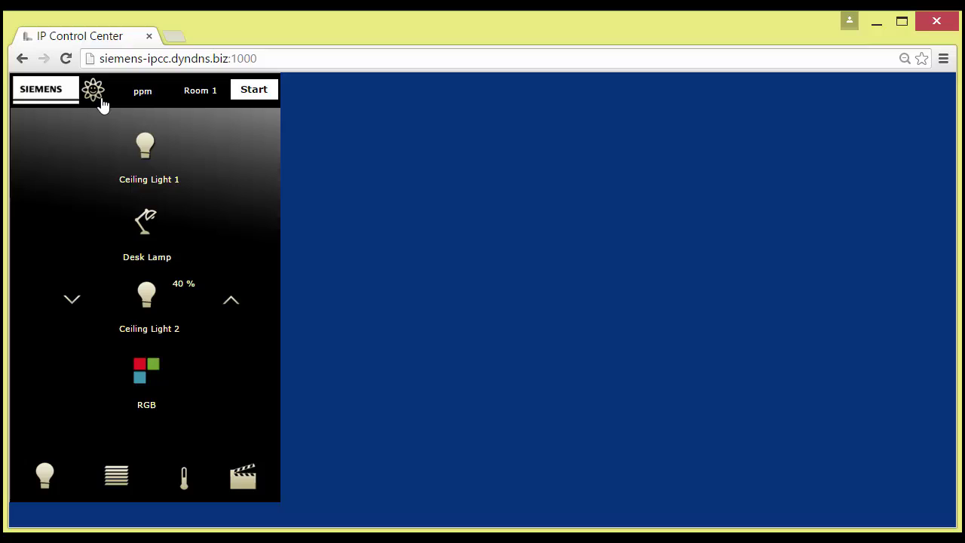
{"action": "left_click", "coordinate": [95, 95]}
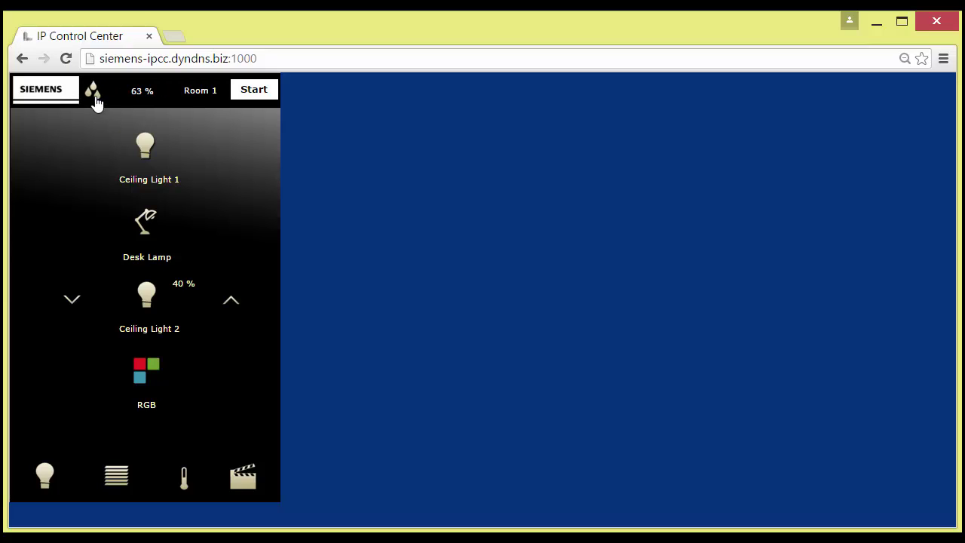
{"action": "left_click", "coordinate": [95, 96]}
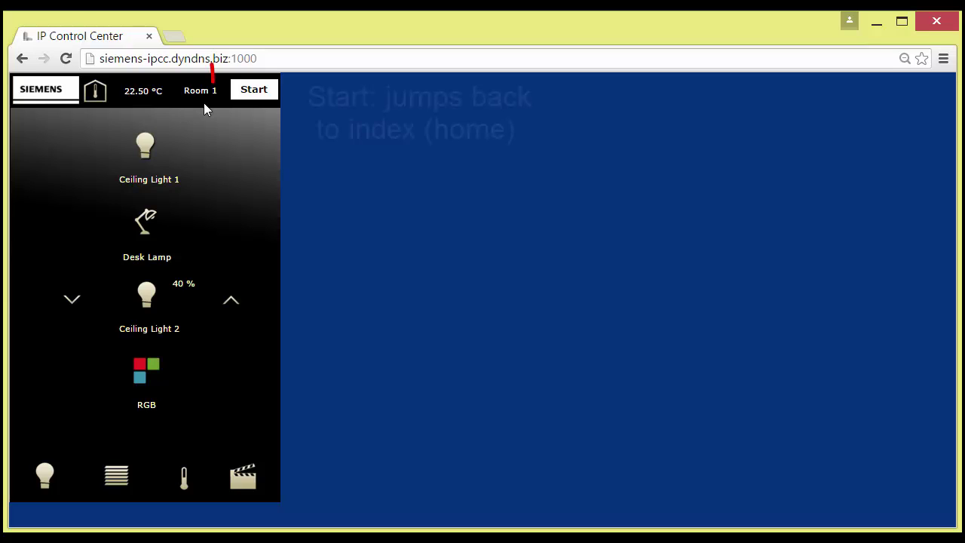
Step: Return to the index page and reopen the Room 1 visualization from there
{"action": "left_click", "coordinate": [248, 104]}
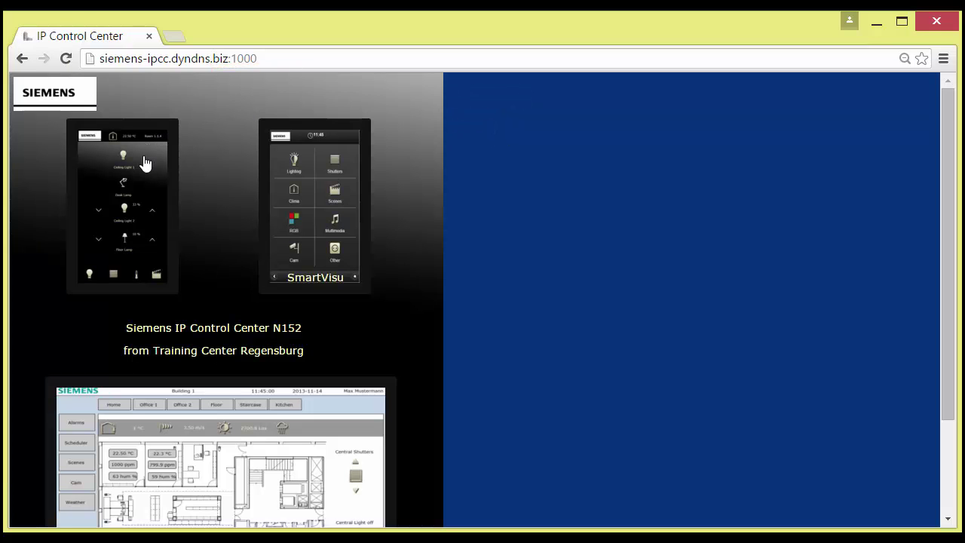
{"action": "left_click", "coordinate": [146, 163]}
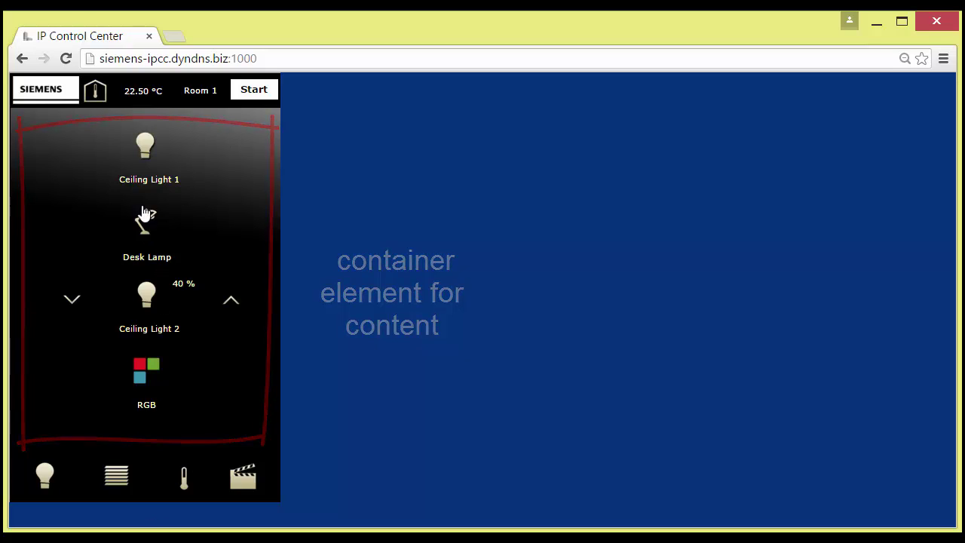
Step: Switch off Ceiling Light 1 and brighten Ceiling Light 2 in Room 1
{"action": "left_click", "coordinate": [146, 150]}
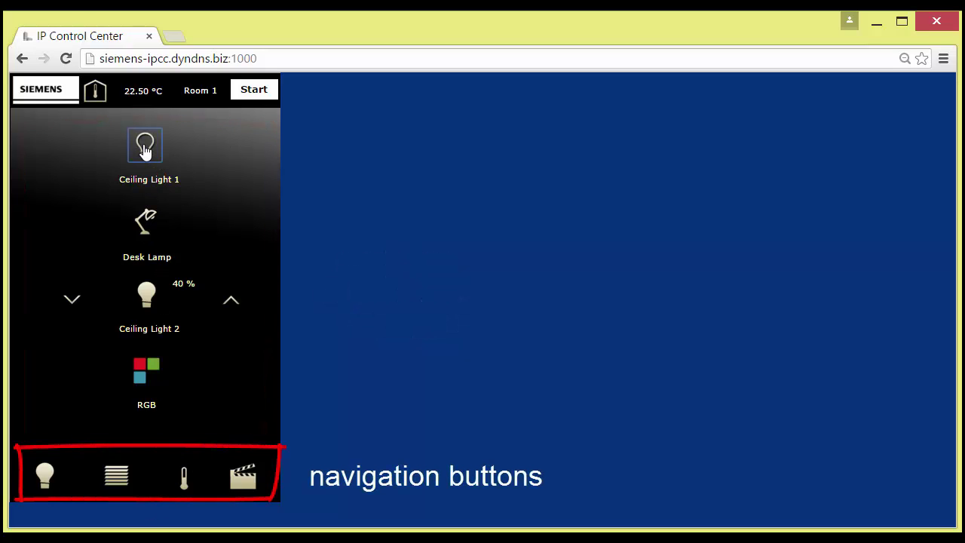
{"action": "left_click", "coordinate": [232, 303]}
{"action": "left_click", "coordinate": [232, 303]}
Step: Open the Room 1 shutter controls and step Sun Blind west down and up
{"action": "left_click", "coordinate": [113, 482]}
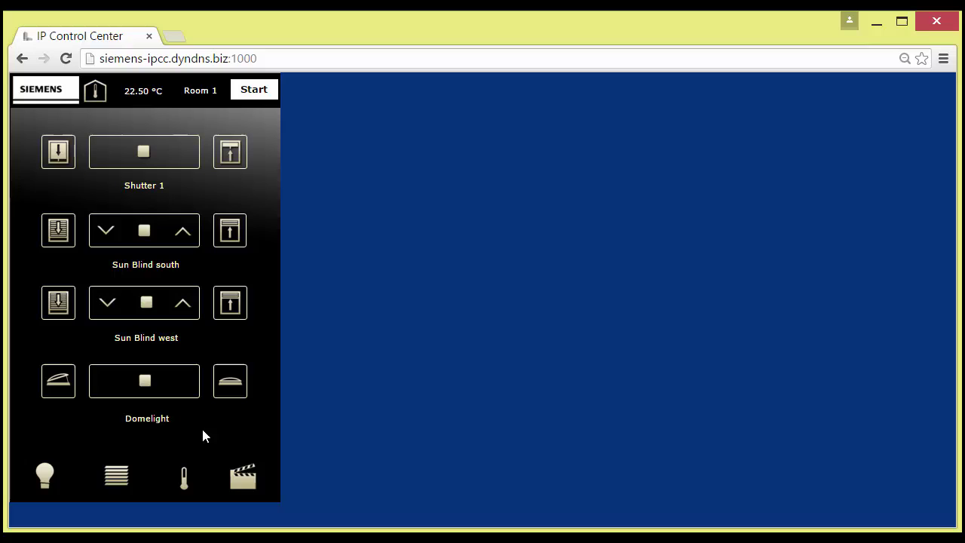
{"action": "left_click", "coordinate": [111, 309]}
{"action": "left_click", "coordinate": [182, 306]}
Step: Open the Room 1 climate controls and raise the temperature setpoint by two increments
{"action": "left_click", "coordinate": [184, 478]}
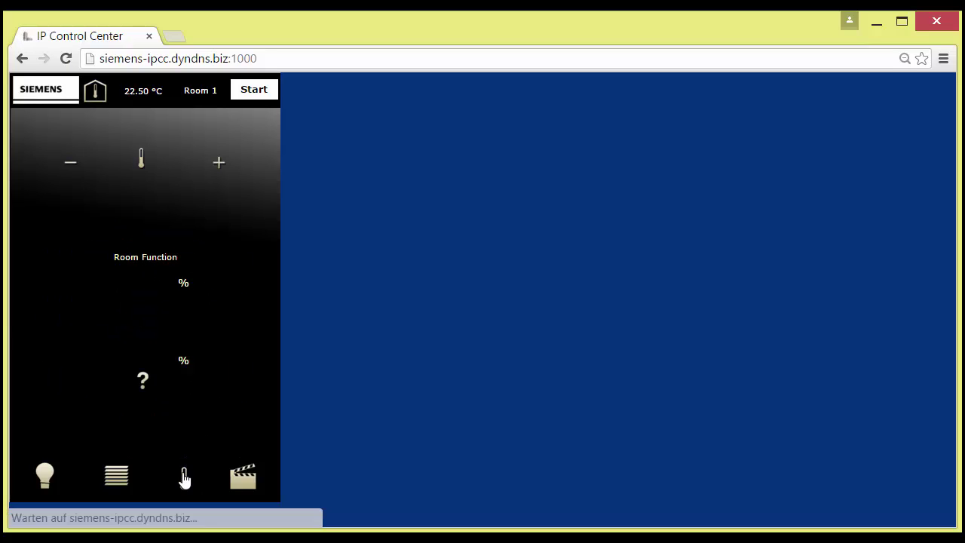
{"action": "left_click", "coordinate": [218, 164]}
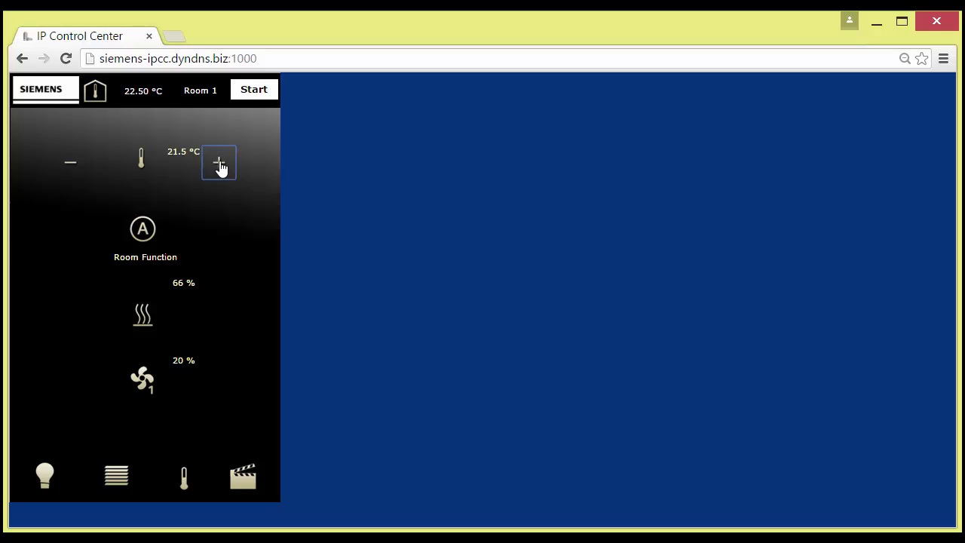
{"action": "left_click", "coordinate": [219, 165]}
Step: Open the Room 1 scenes and activate the Cleaning scene followed by the Break scene
{"action": "left_click", "coordinate": [231, 487]}
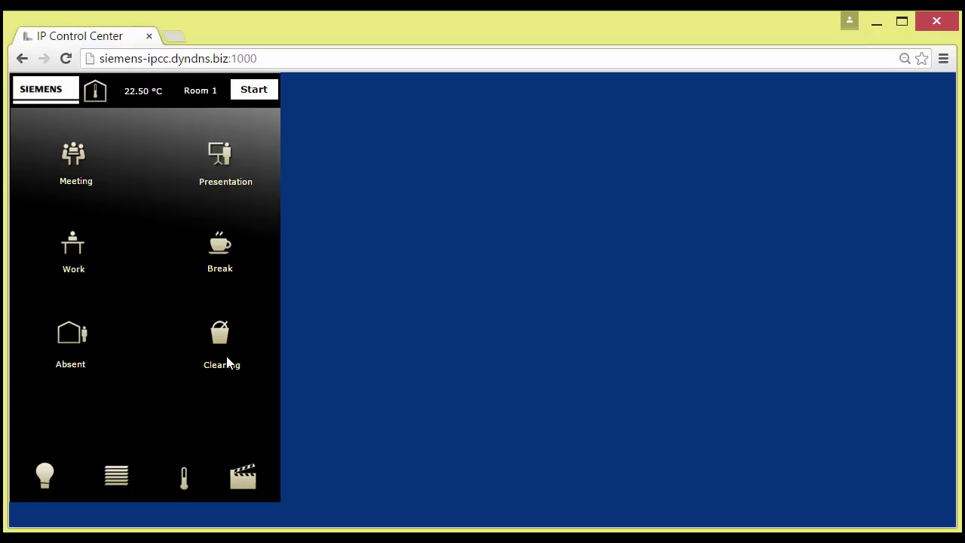
{"action": "left_click", "coordinate": [220, 335]}
{"action": "left_click", "coordinate": [221, 253]}
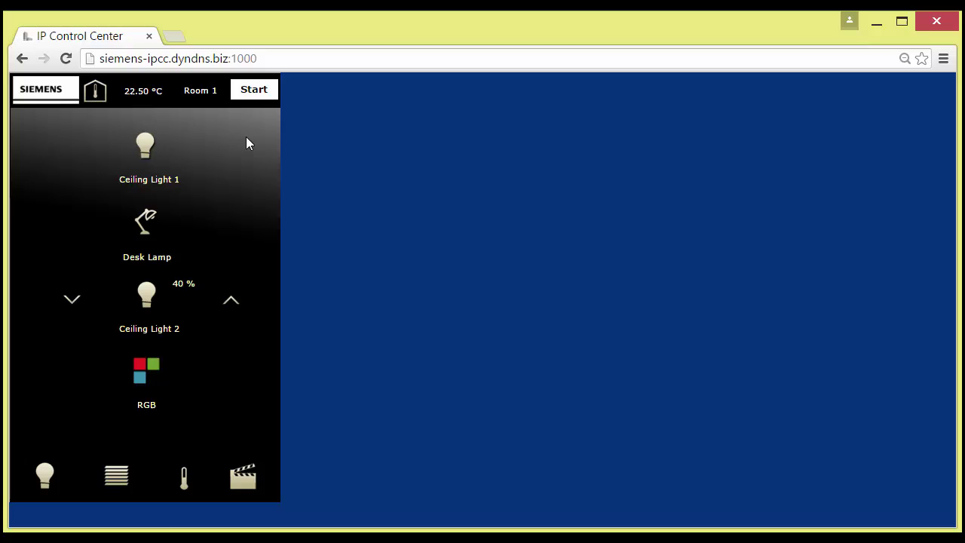
Step: Switch off Ceiling Light 1 on the lighting page and raise Ceiling Light 2's brightness to 50 %
{"action": "left_click", "coordinate": [158, 156]}
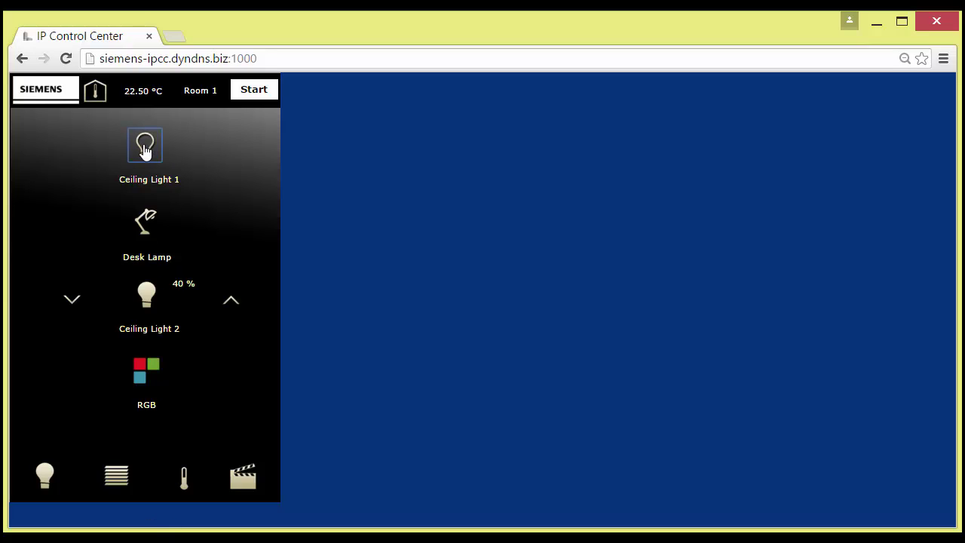
{"action": "left_click", "coordinate": [232, 304]}
{"action": "left_click", "coordinate": [232, 305]}
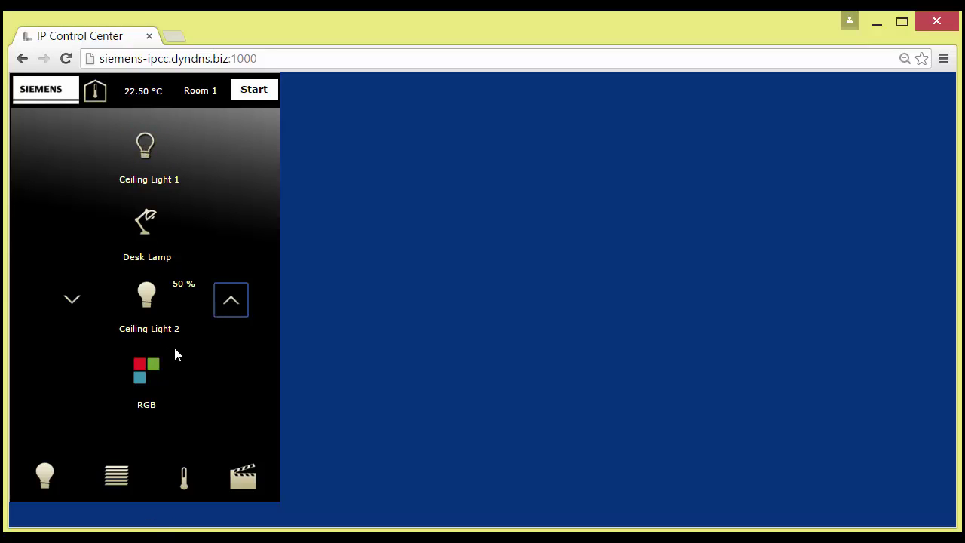
Step: Step Sun Blind west down and raise the Room 1 temperature setpoint to 22.0 °C
{"action": "left_click", "coordinate": [115, 487]}
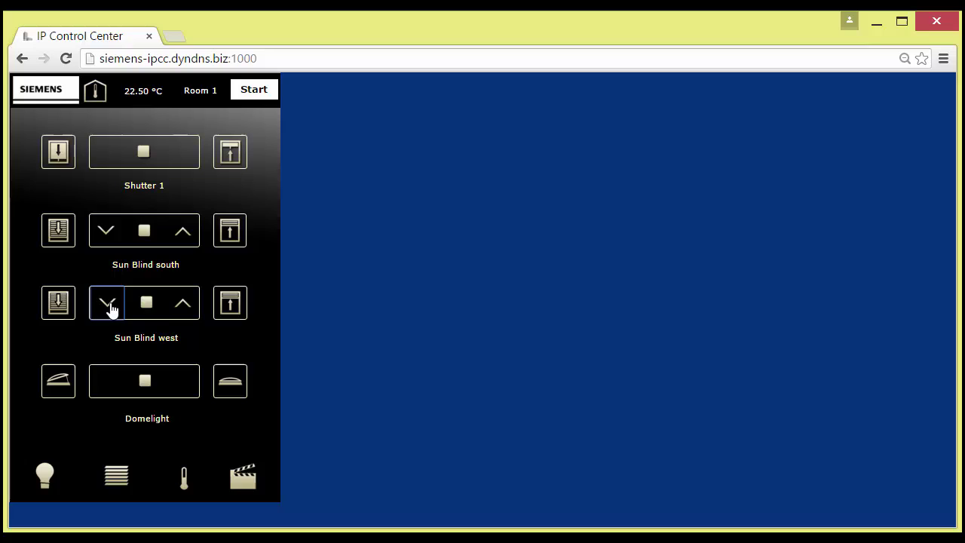
{"action": "left_click", "coordinate": [184, 478]}
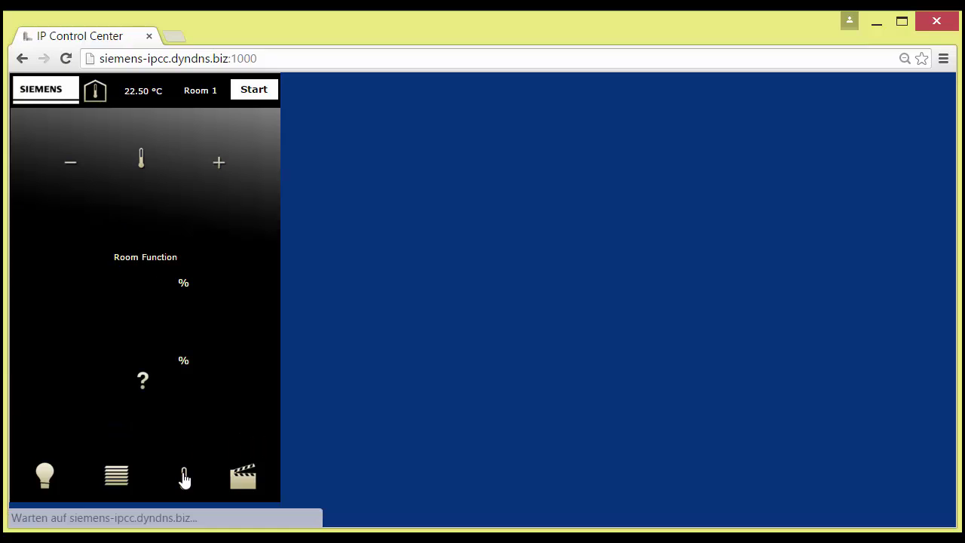
{"action": "left_click", "coordinate": [219, 166]}
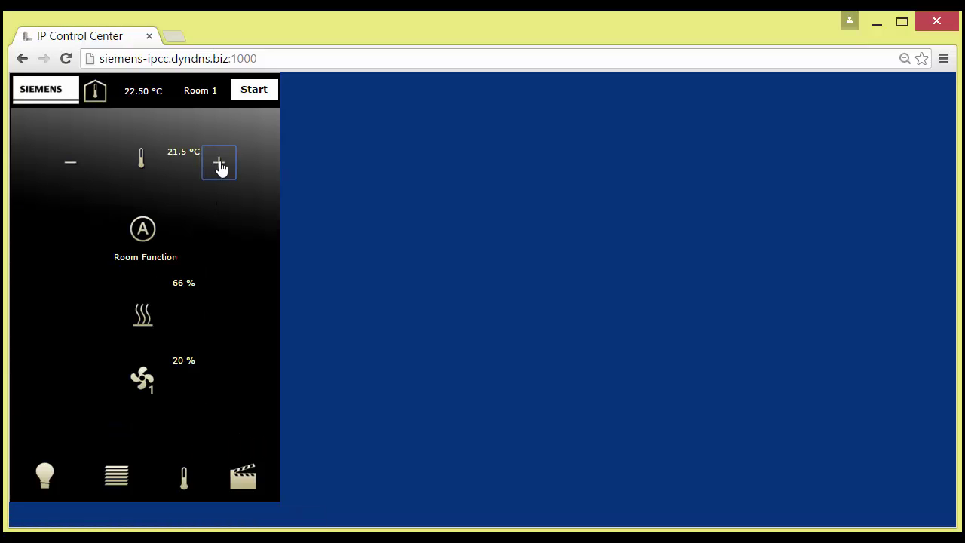
{"action": "left_click", "coordinate": [219, 166]}
Step: Activate the Meeting scene in Room 1 and return to the index page
{"action": "left_click", "coordinate": [243, 482]}
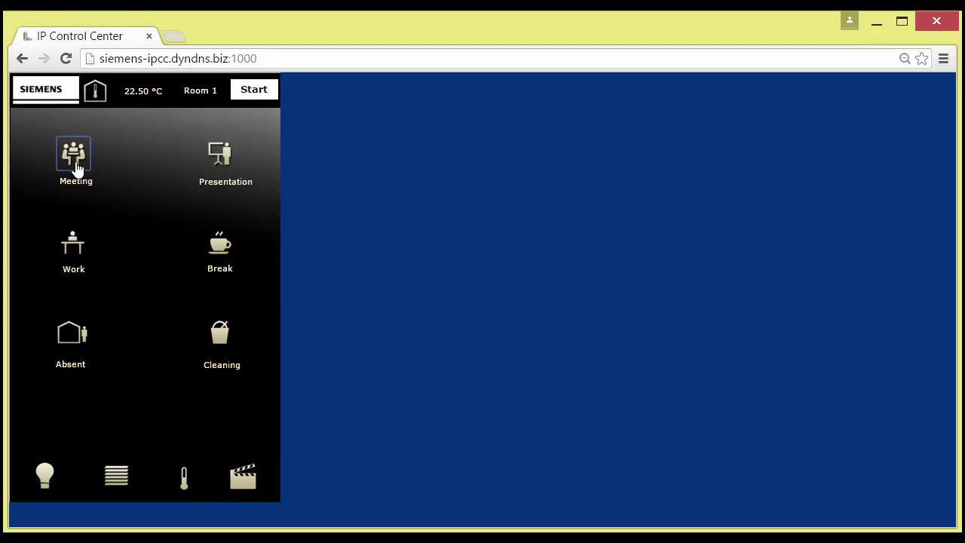
{"action": "left_click", "coordinate": [254, 92]}
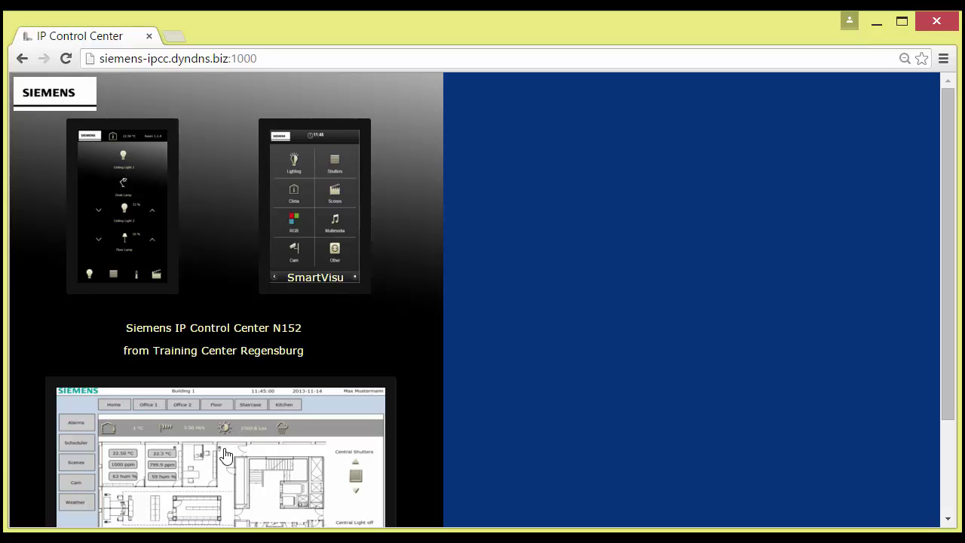
Step: Open the Building 1 visualization and switch between the Home floor plan and the Office 1 page, ending on Office 1
{"action": "left_click", "coordinate": [226, 454]}
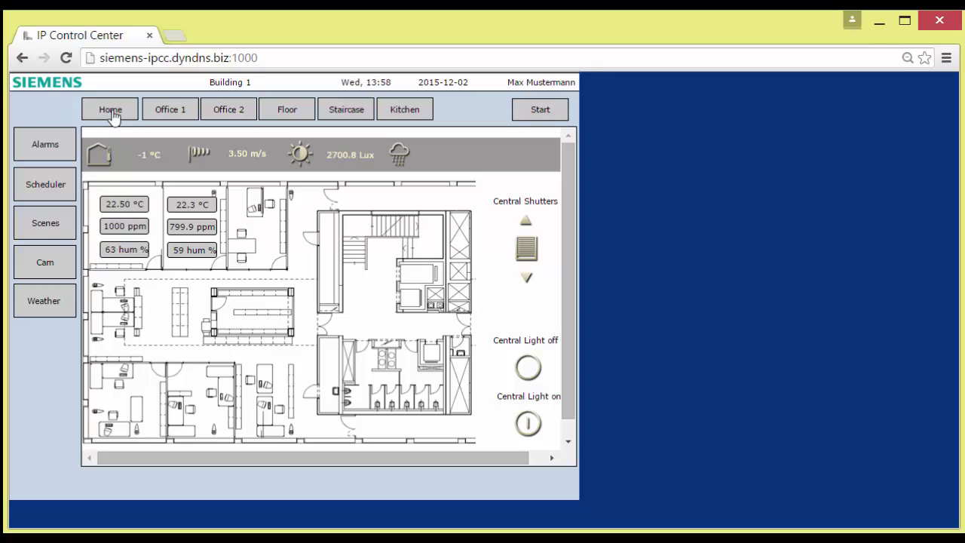
{"action": "left_click", "coordinate": [111, 113]}
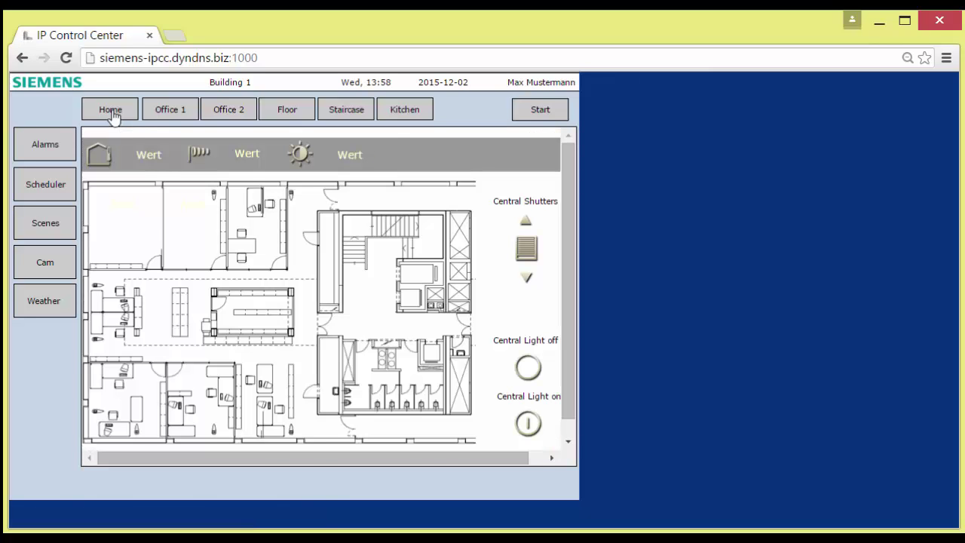
{"action": "left_click", "coordinate": [166, 115]}
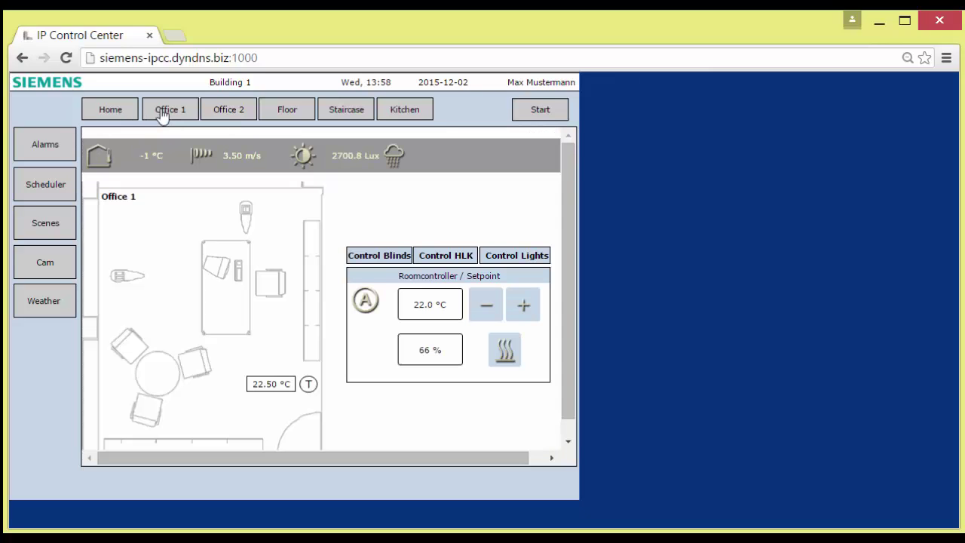
{"action": "left_click", "coordinate": [125, 113]}
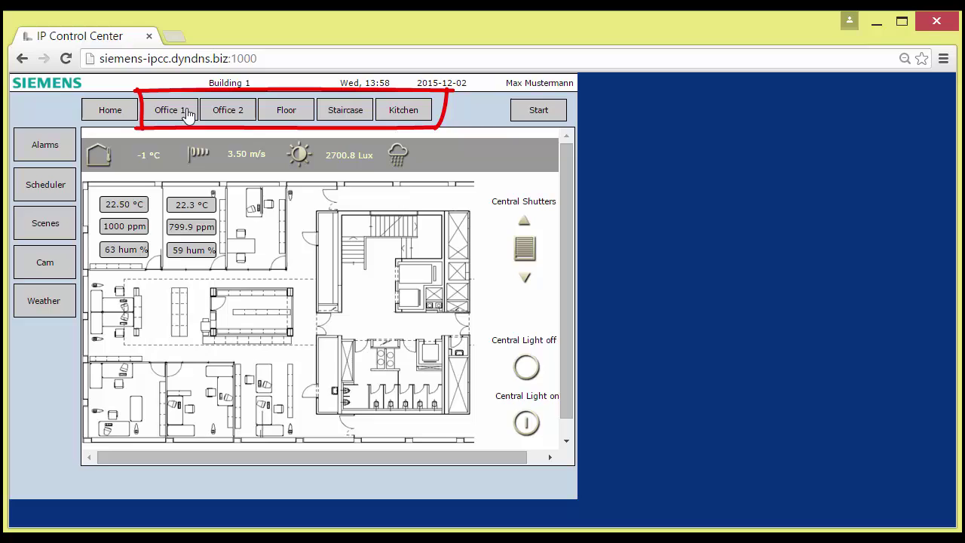
{"action": "left_click", "coordinate": [188, 114]}
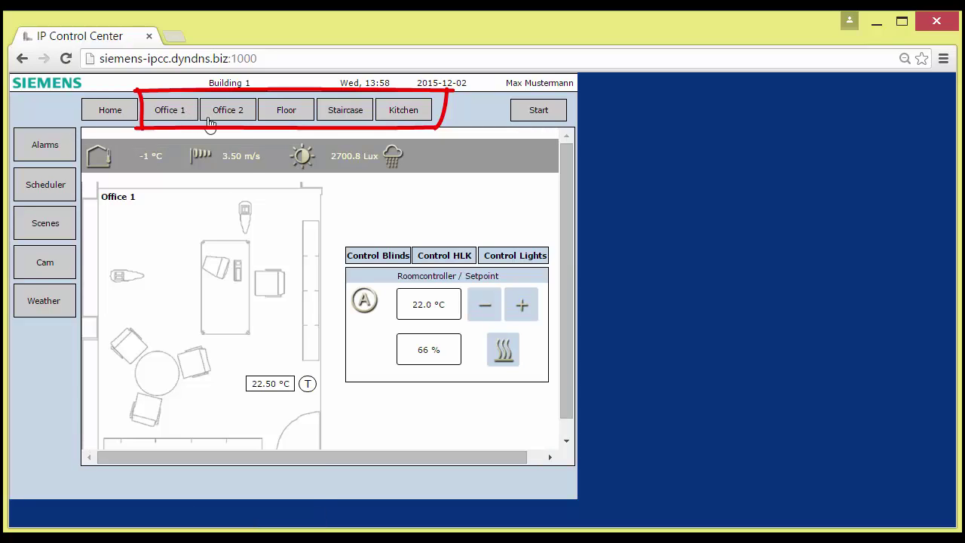
Step: Switch off the desk lamp in Office 2 and switch on Ceiling Light Group 1 on the Floor page
{"action": "left_click", "coordinate": [247, 115]}
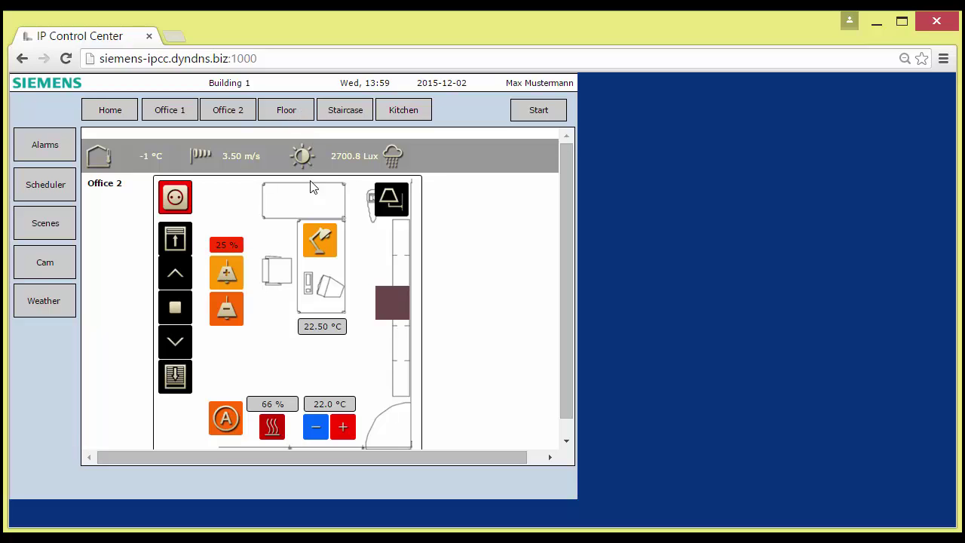
{"action": "left_click", "coordinate": [322, 240]}
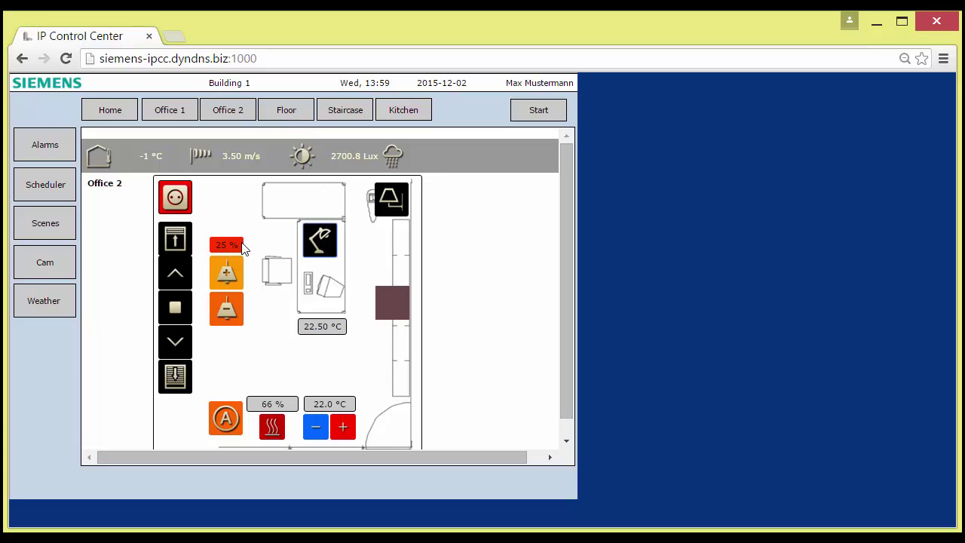
{"action": "left_click", "coordinate": [287, 113]}
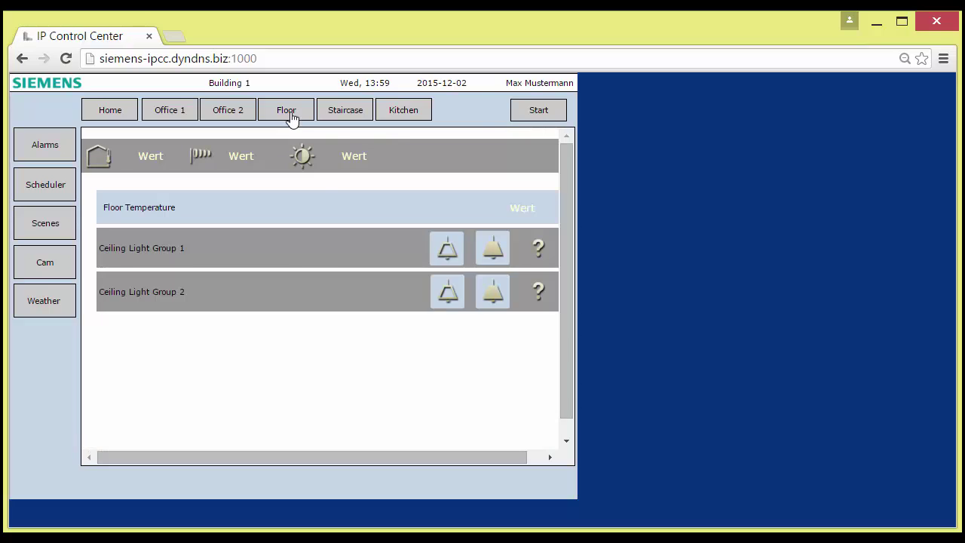
{"action": "left_click", "coordinate": [492, 248]}
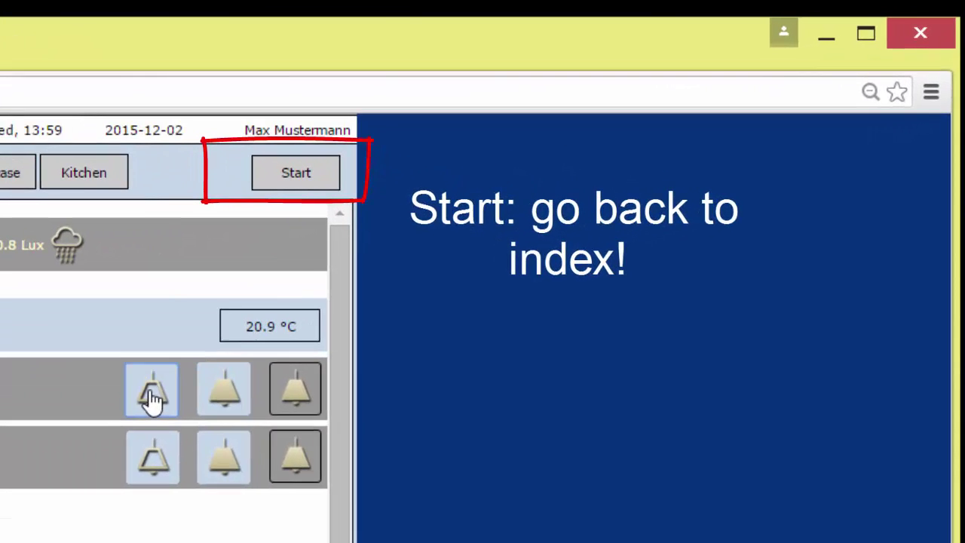
Step: Switch off Ceiling Light Group 1 on the Floor page, pass through the Staircase page, and switch on Ceiling Light Group 1 in the Kitchen
{"action": "left_click", "coordinate": [243, 350]}
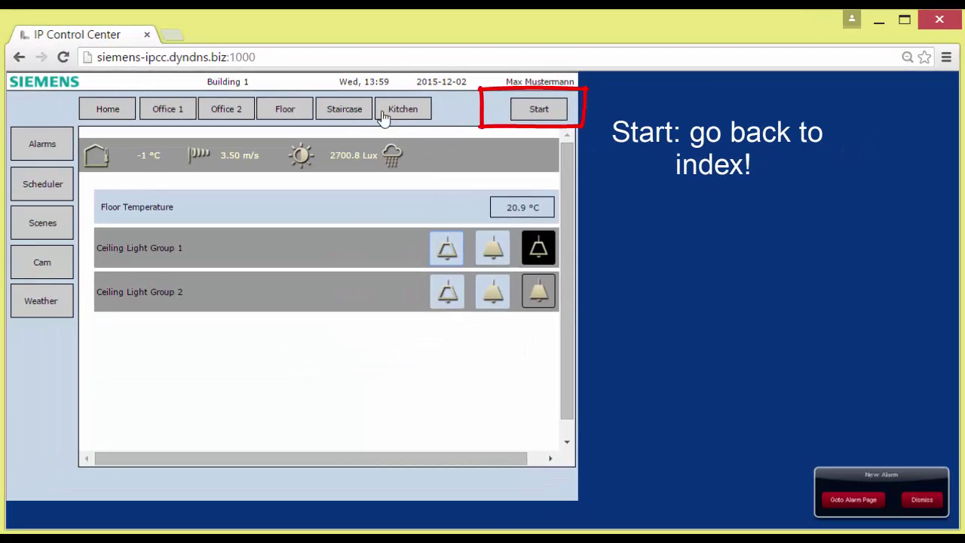
{"action": "left_click", "coordinate": [345, 114]}
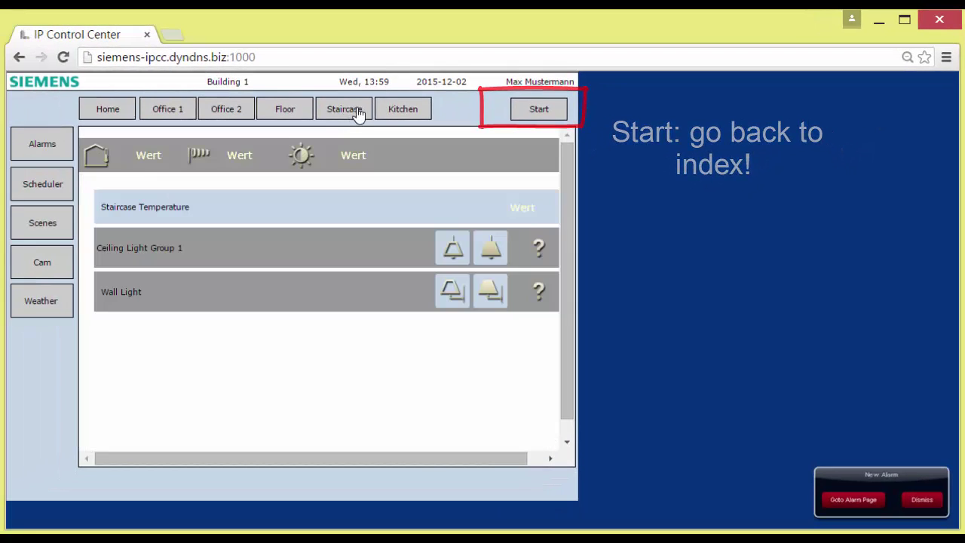
{"action": "left_click", "coordinate": [401, 119]}
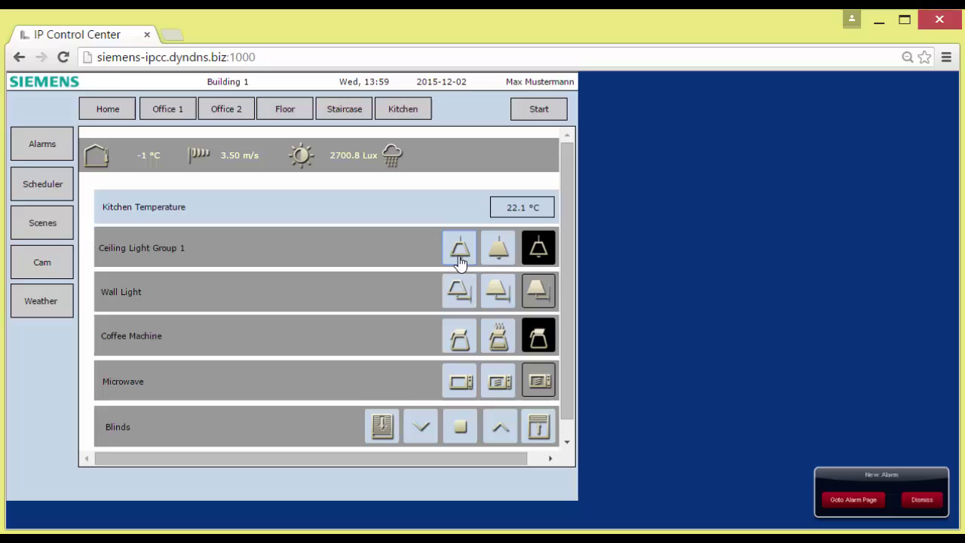
{"action": "left_click", "coordinate": [497, 253]}
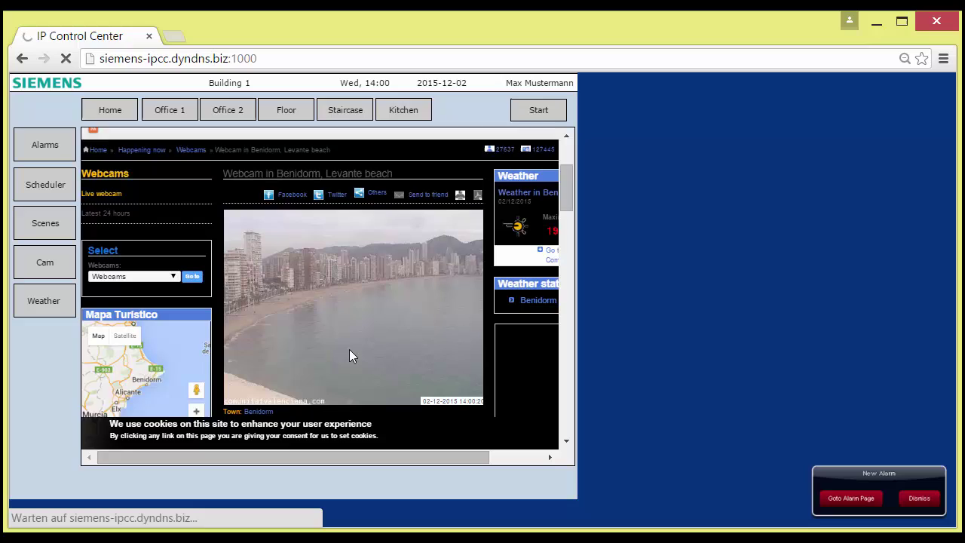
Step: Look through the Benidorm webcam page and the 7-day weather forecast for Regensburg
{"action": "scroll", "coordinate": [349, 356], "scroll_direction": "down", "scroll_amount": 1}
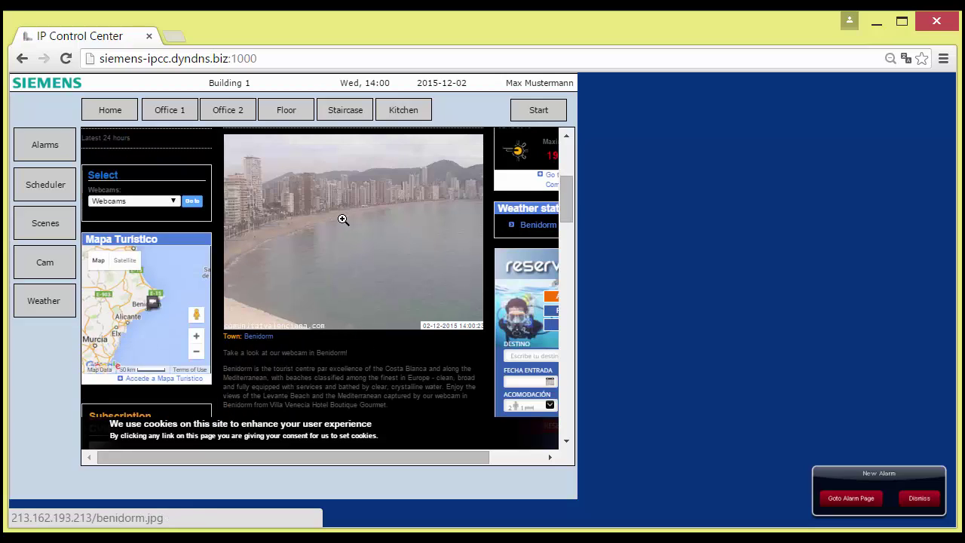
{"action": "left_click", "coordinate": [58, 307]}
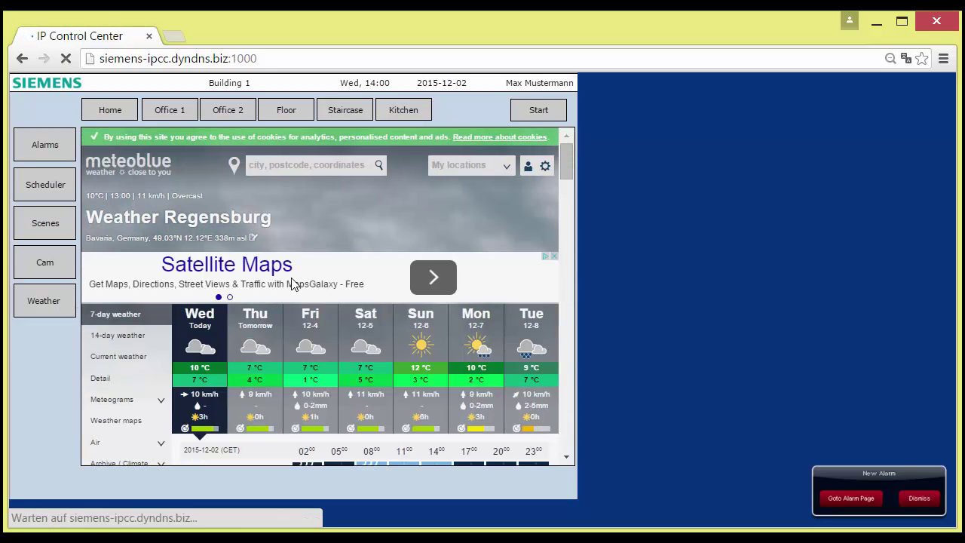
{"action": "scroll", "coordinate": [294, 284], "scroll_direction": "down", "scroll_amount": 1}
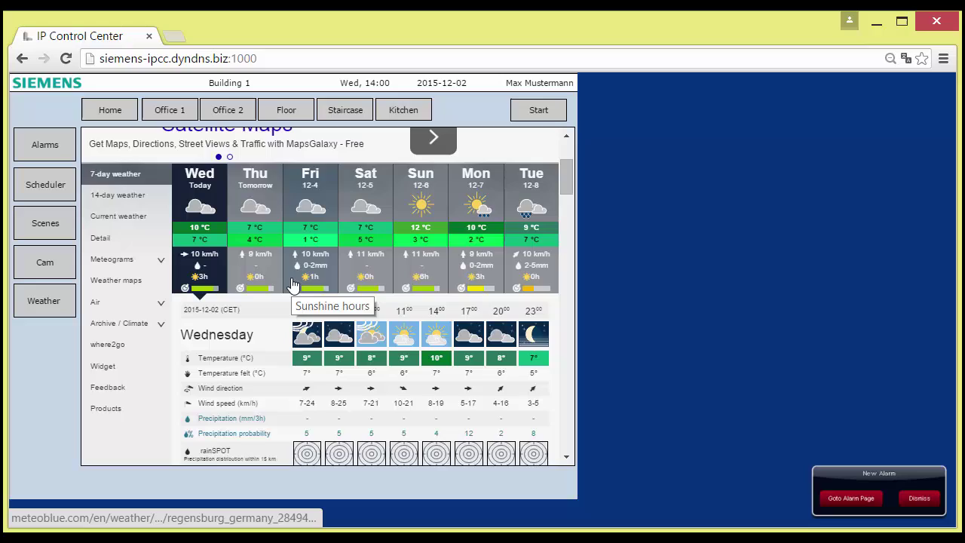
{"action": "scroll", "coordinate": [292, 284], "scroll_direction": "down", "scroll_amount": 1}
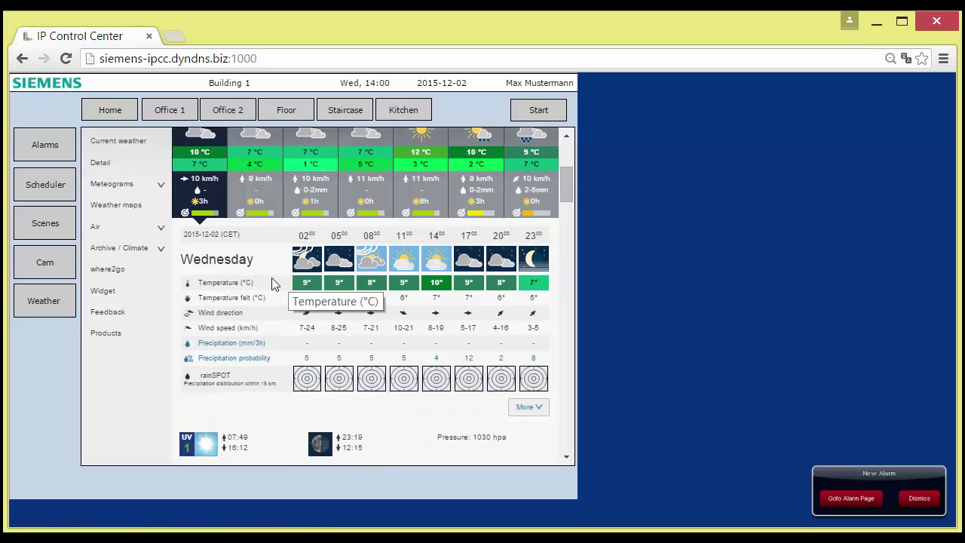
{"action": "scroll", "coordinate": [274, 278], "scroll_direction": "up", "scroll_amount": 1}
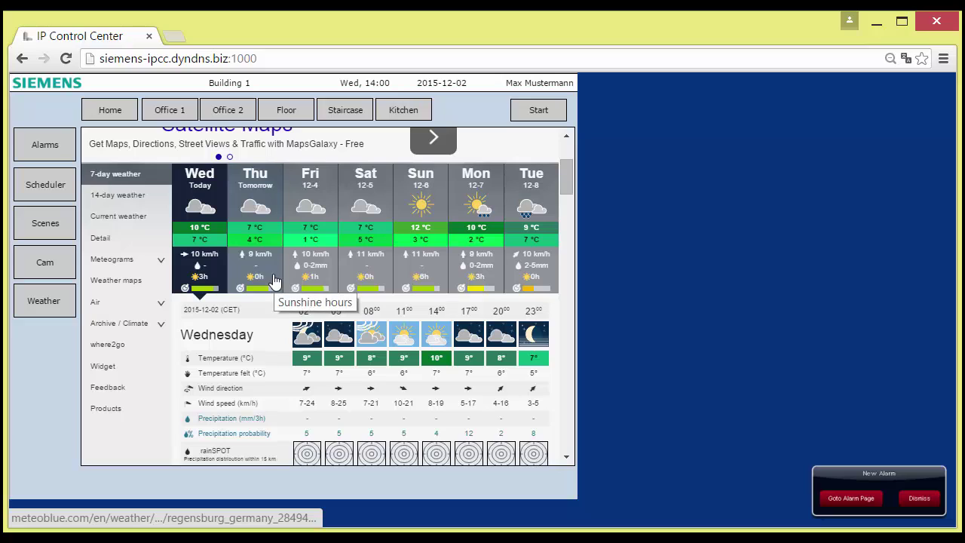
Step: View the Home, Scenes, Scheduler and Alarms pages of Building 1 and return to the index page
{"action": "left_click", "coordinate": [111, 113]}
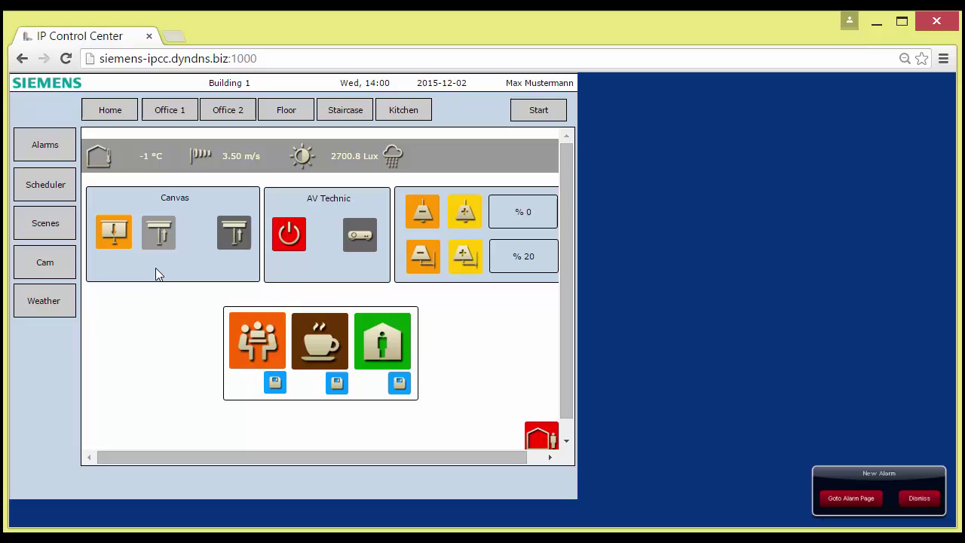
{"action": "left_click", "coordinate": [59, 187]}
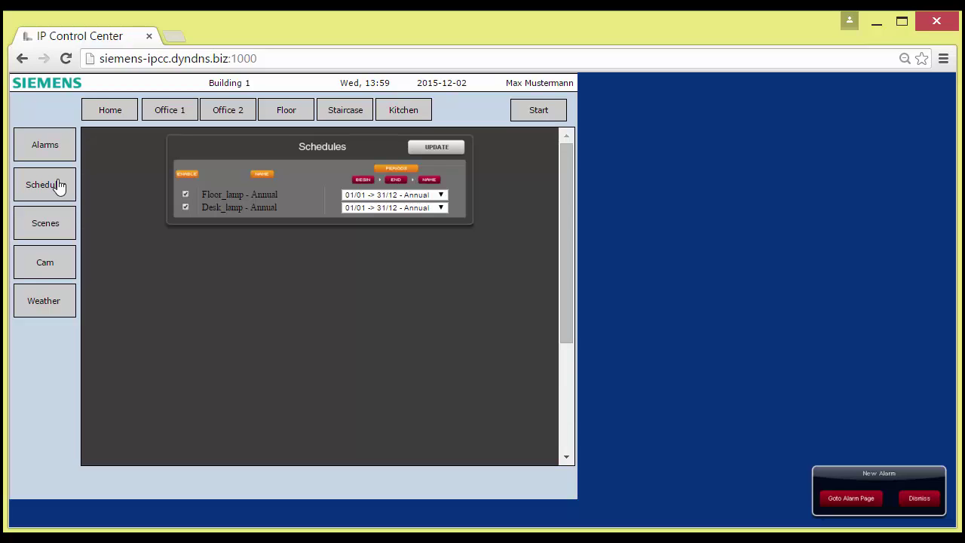
{"action": "left_click", "coordinate": [54, 153]}
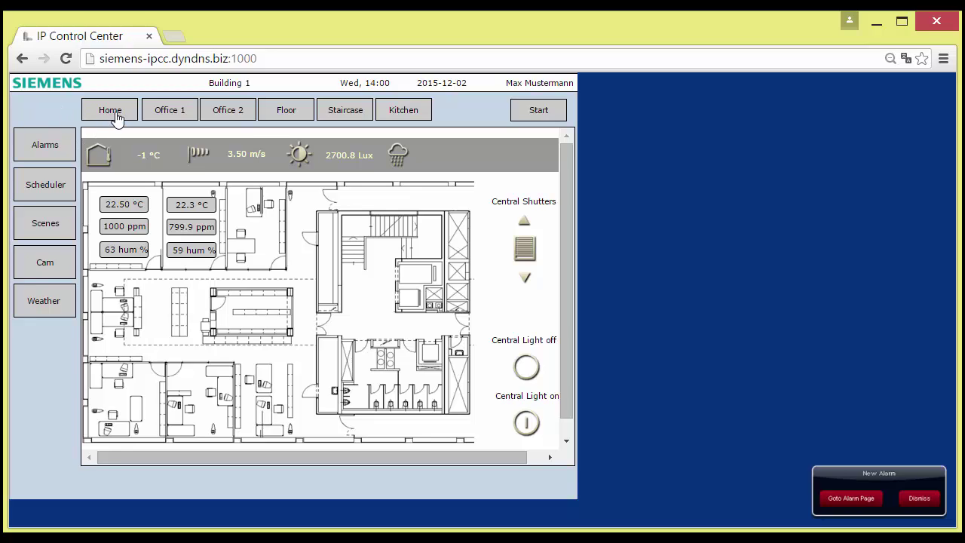
{"action": "left_click", "coordinate": [540, 117]}
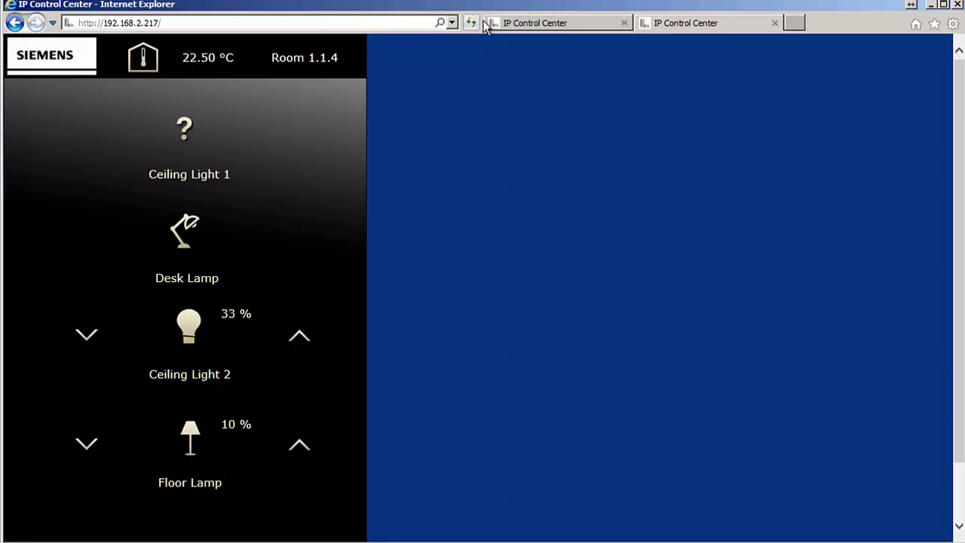
Step: Switch to the IP Control Center editor, collapse the index page's element tree and open page 430:Light_Smartphone
{"action": "left_click", "coordinate": [531, 24]}
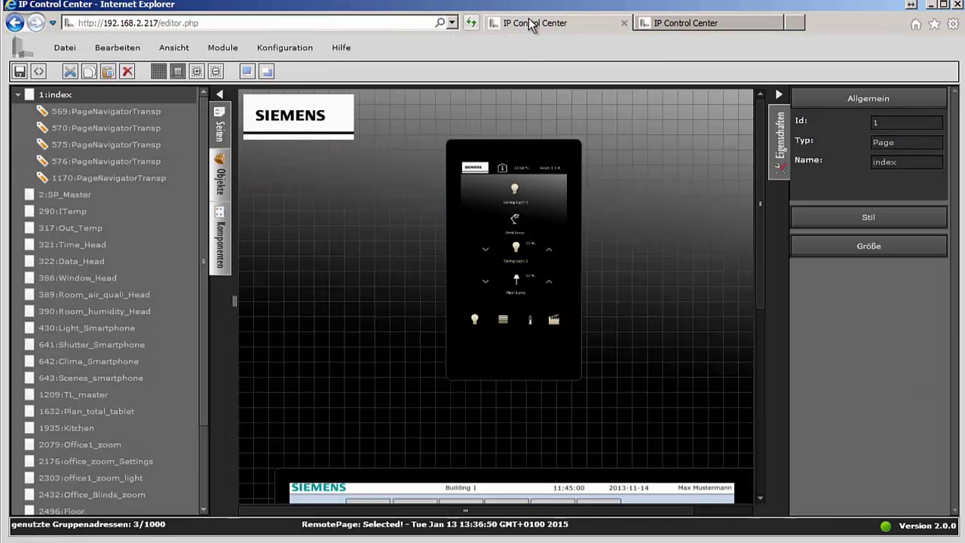
{"action": "left_click", "coordinate": [18, 94]}
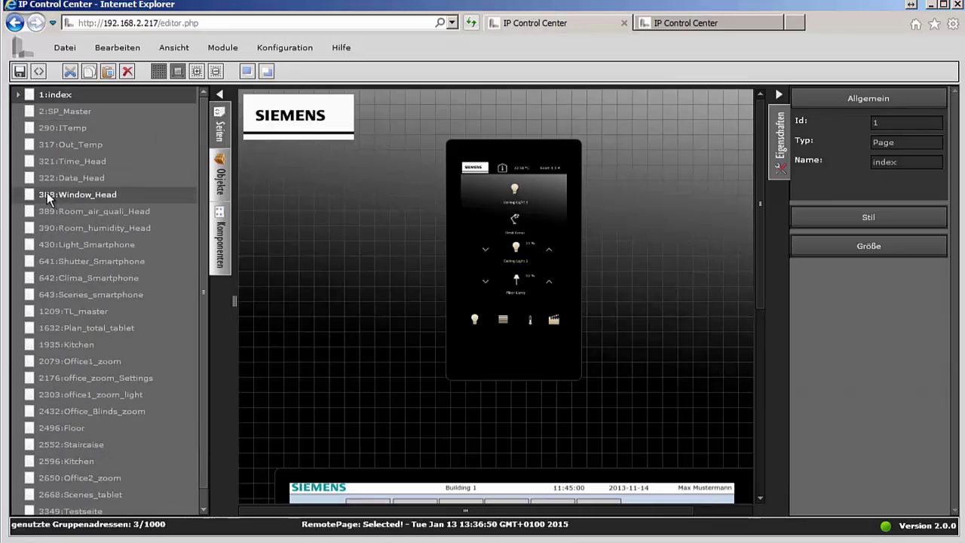
{"action": "left_click", "coordinate": [58, 243]}
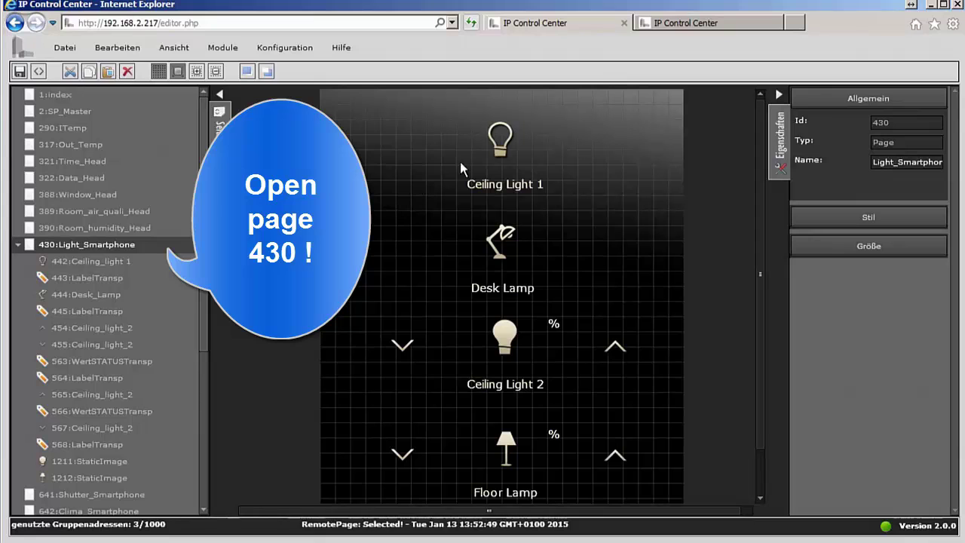
Step: Link the Ceiling Light 1 switch element to group address 1/1/0 Licht A e/a and save the change
{"action": "left_click", "coordinate": [501, 144]}
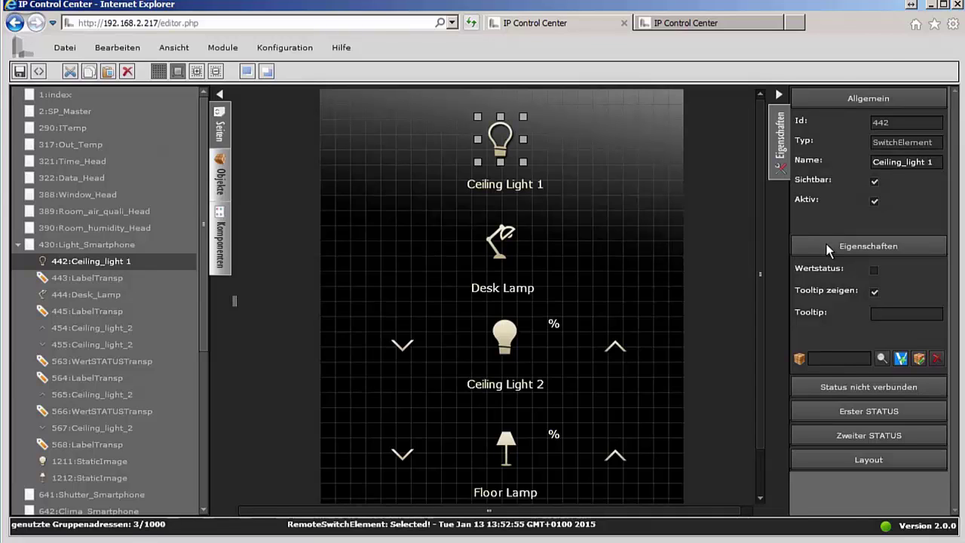
{"action": "left_click", "coordinate": [879, 359]}
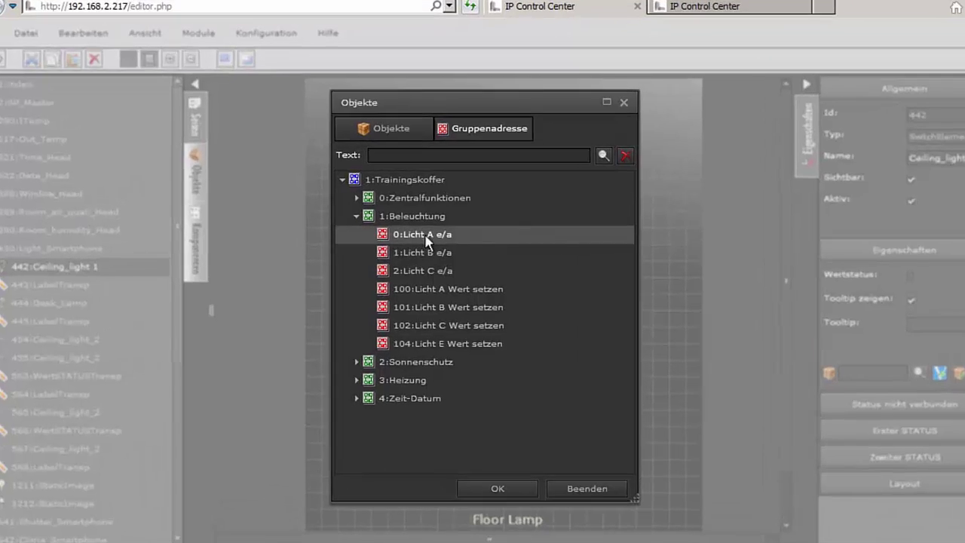
{"action": "mouse_move", "coordinate": [416, 235]}
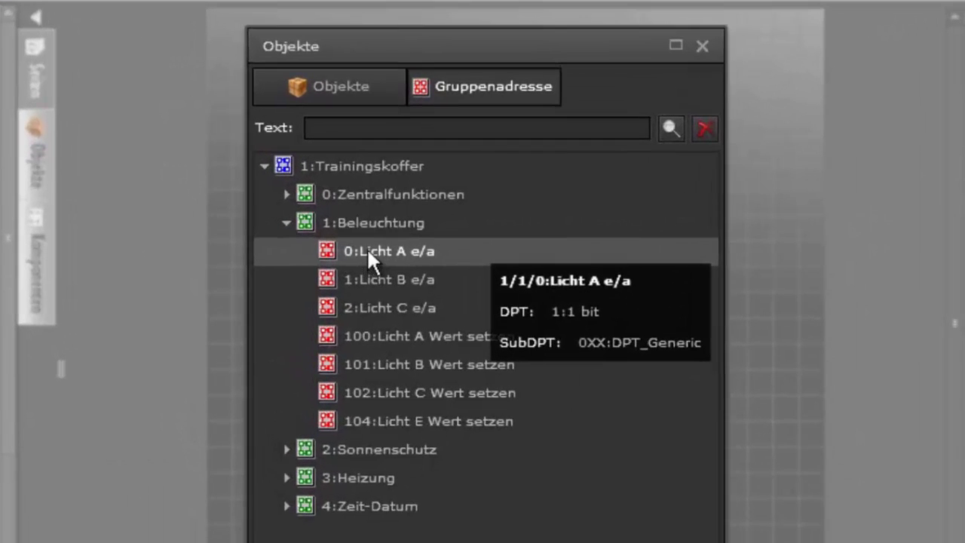
{"action": "double_click", "coordinate": [367, 251]}
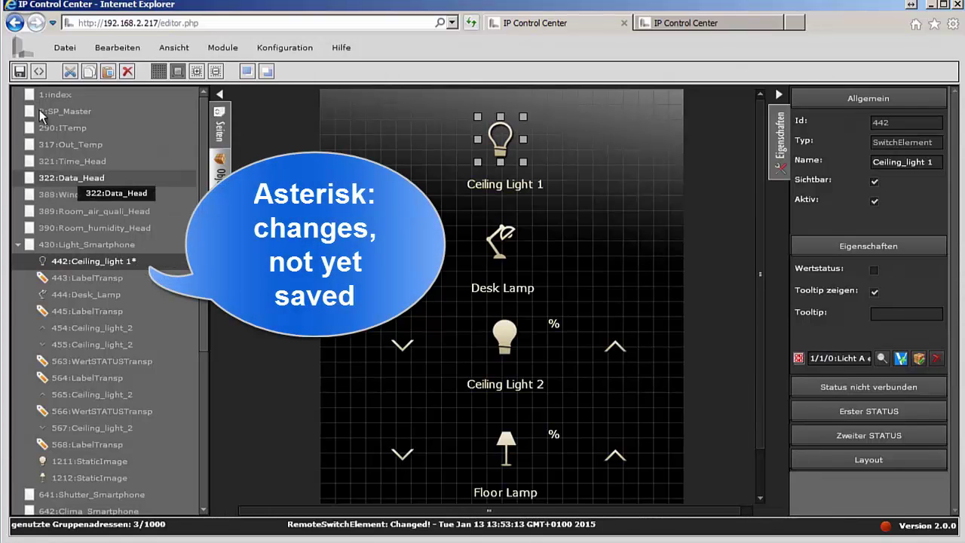
{"action": "left_click", "coordinate": [19, 72]}
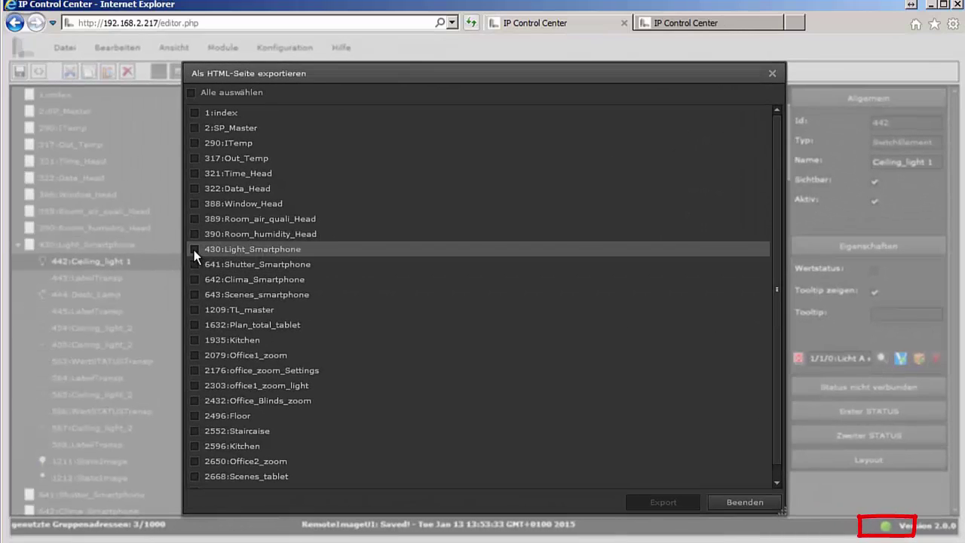
Step: Export only page 430:Light_Smartphone as an HTML page
{"action": "left_click", "coordinate": [193, 250]}
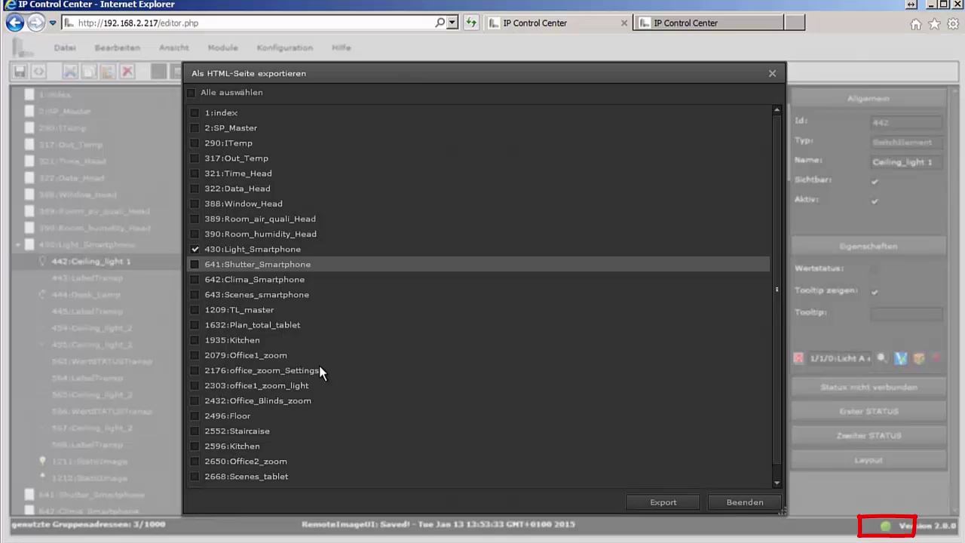
{"action": "left_click", "coordinate": [660, 503]}
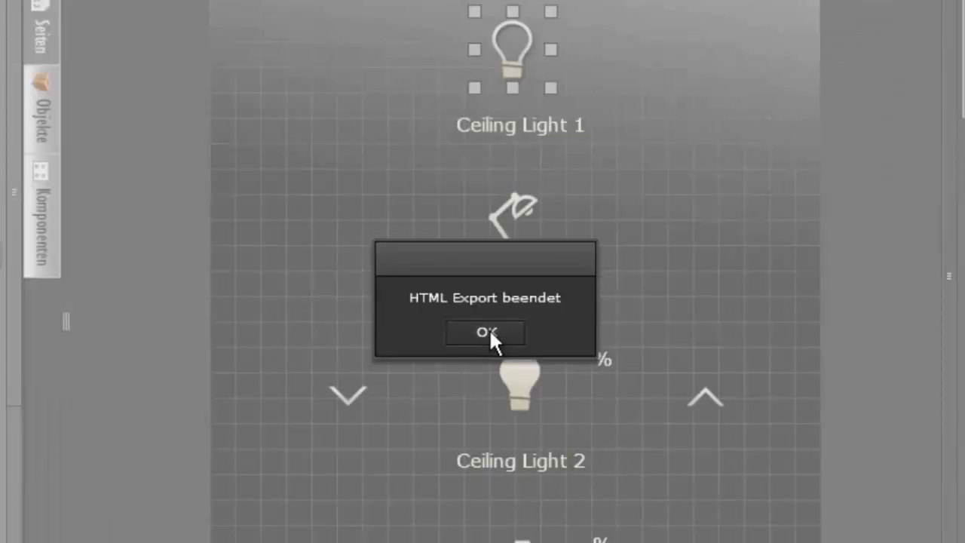
{"action": "left_click", "coordinate": [490, 338]}
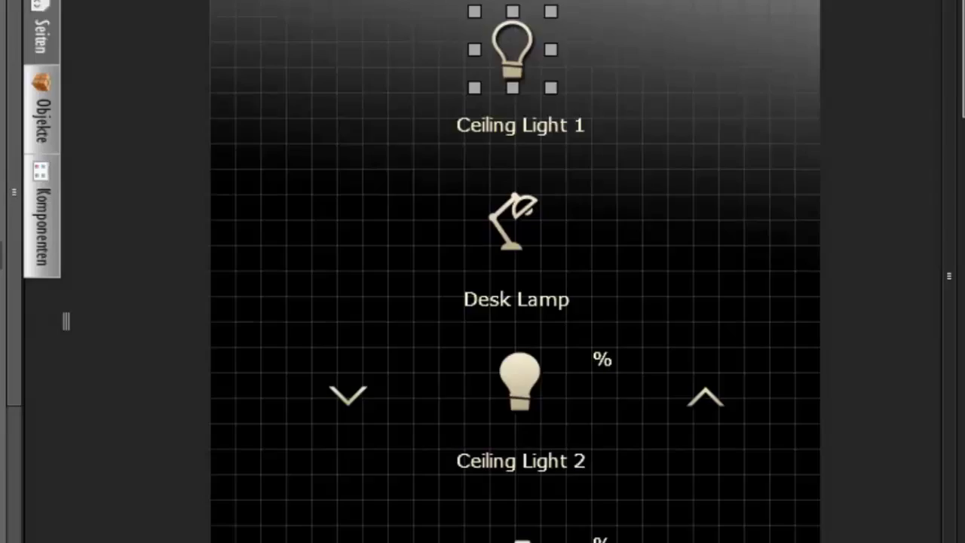